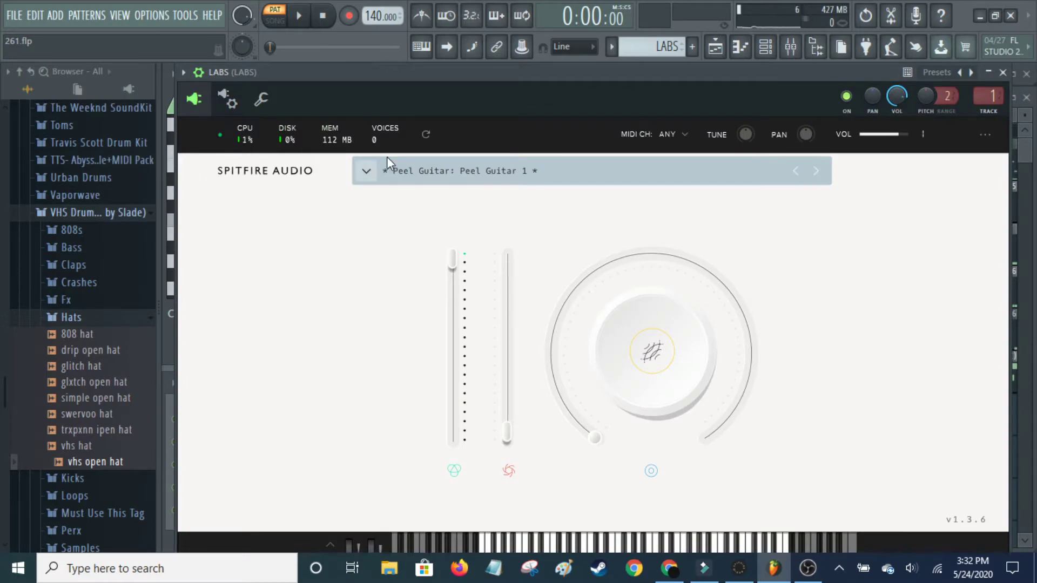
Close the LABS instrument window and examine the guitar melody's low, middle and high notes in the piano roll.
click(1003, 72)
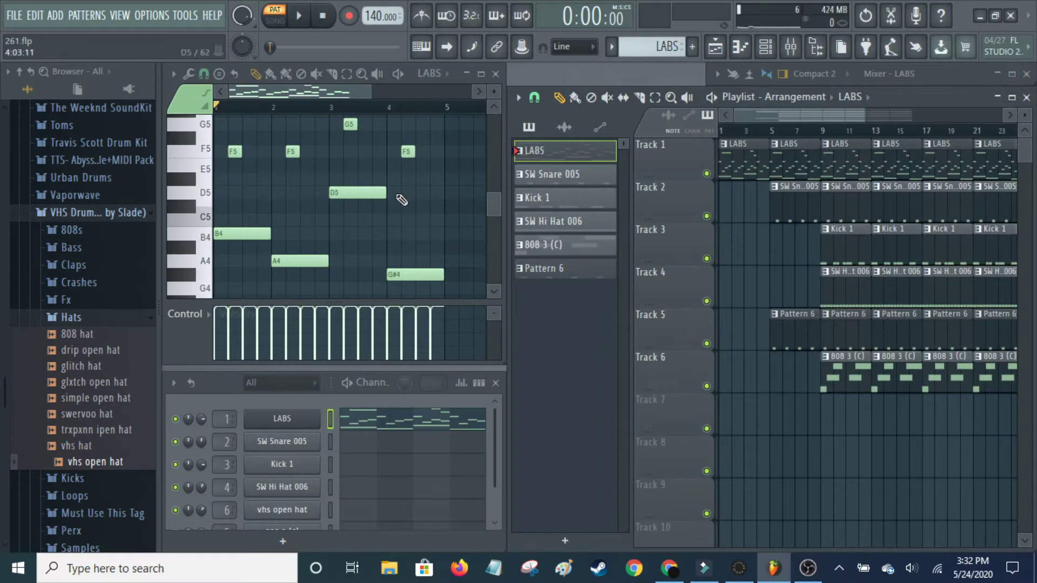
scroll(402, 200, up, 3)
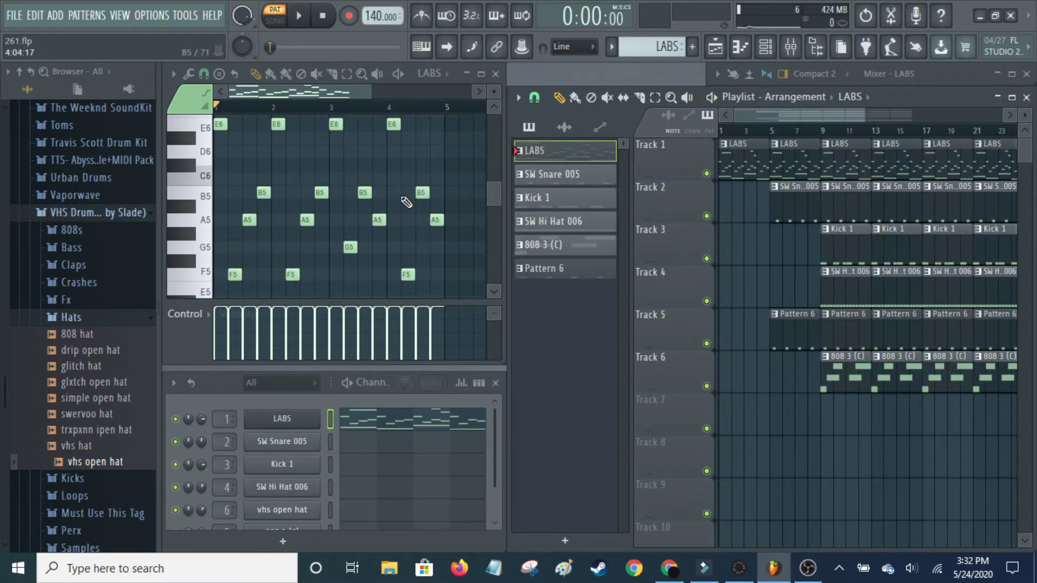
scroll(406, 202, down, 3)
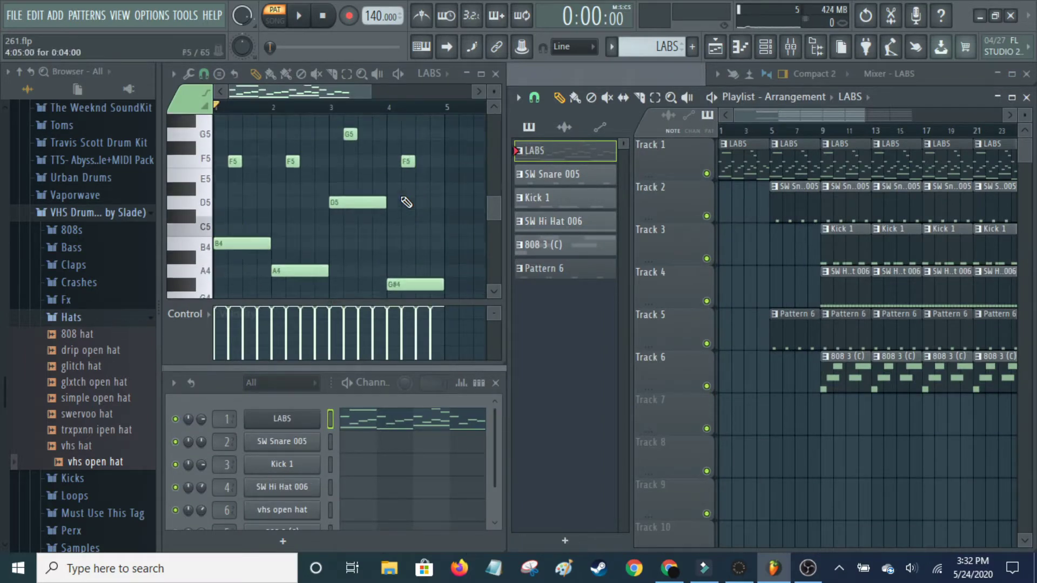
scroll(406, 202, up, 3)
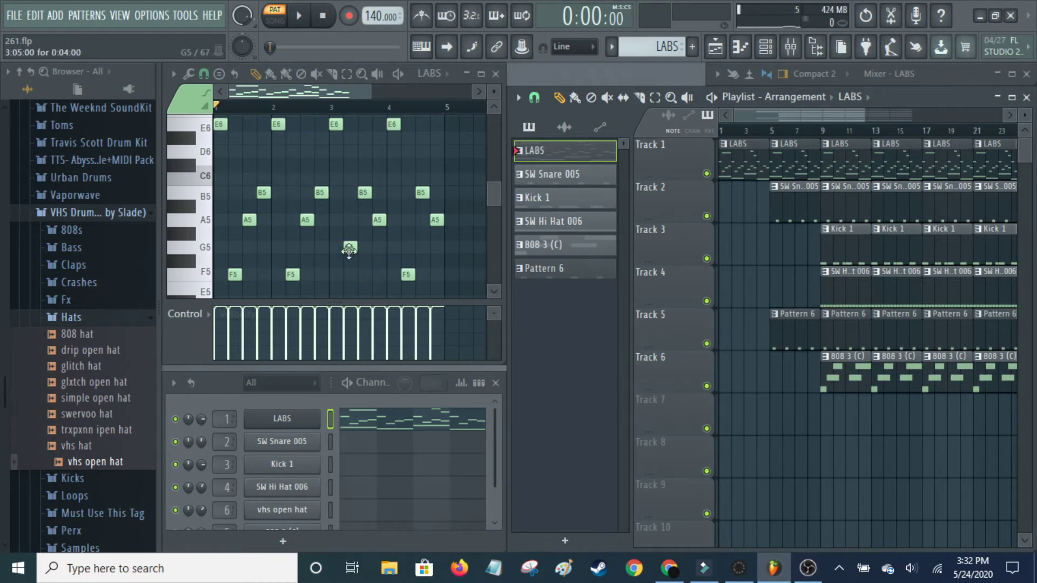
scroll(351, 203, down, 4)
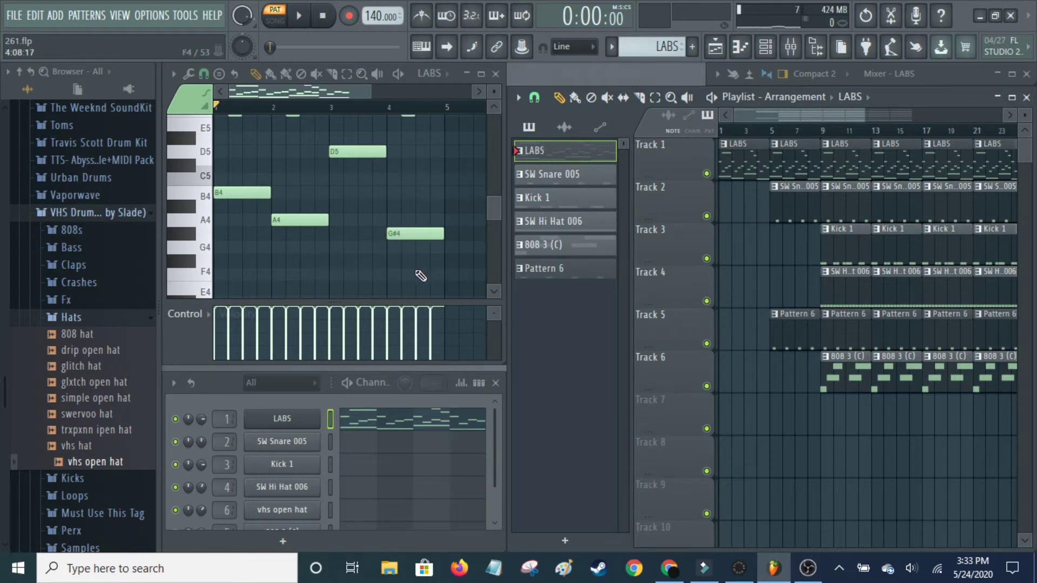
scroll(410, 270, up, 9)
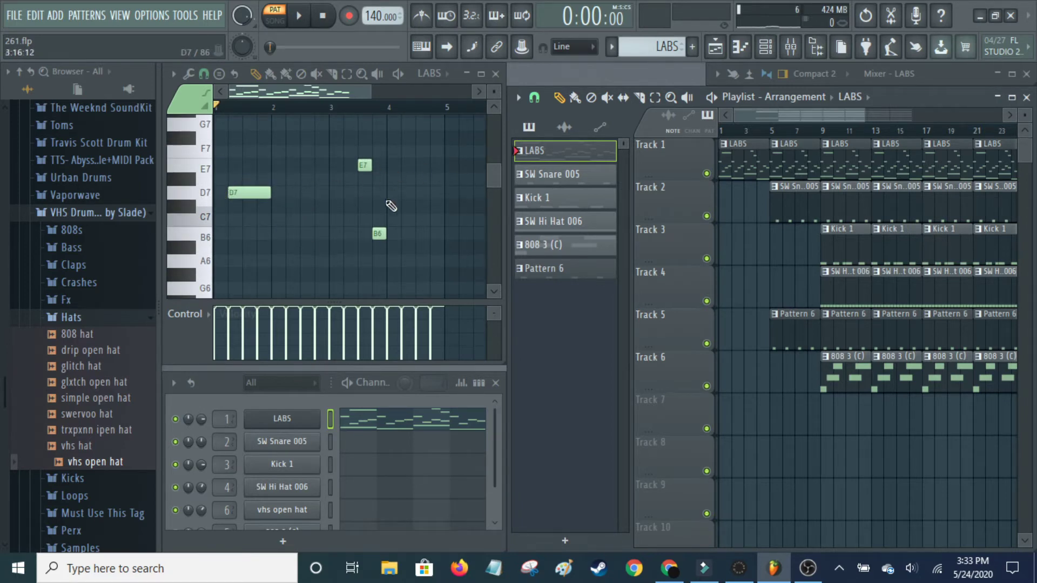
scroll(434, 218, down, 4)
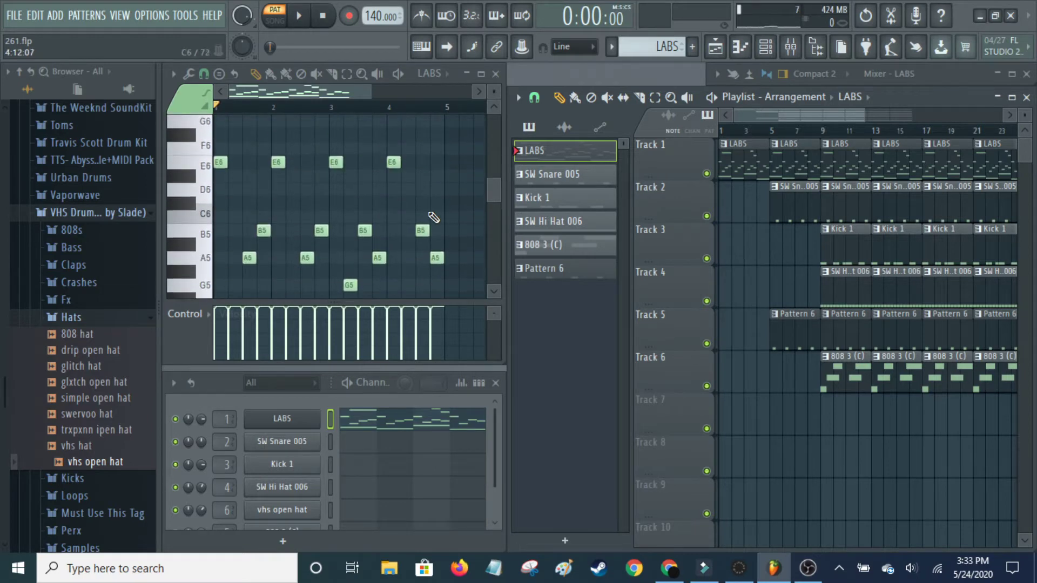
scroll(434, 217, down, 3)
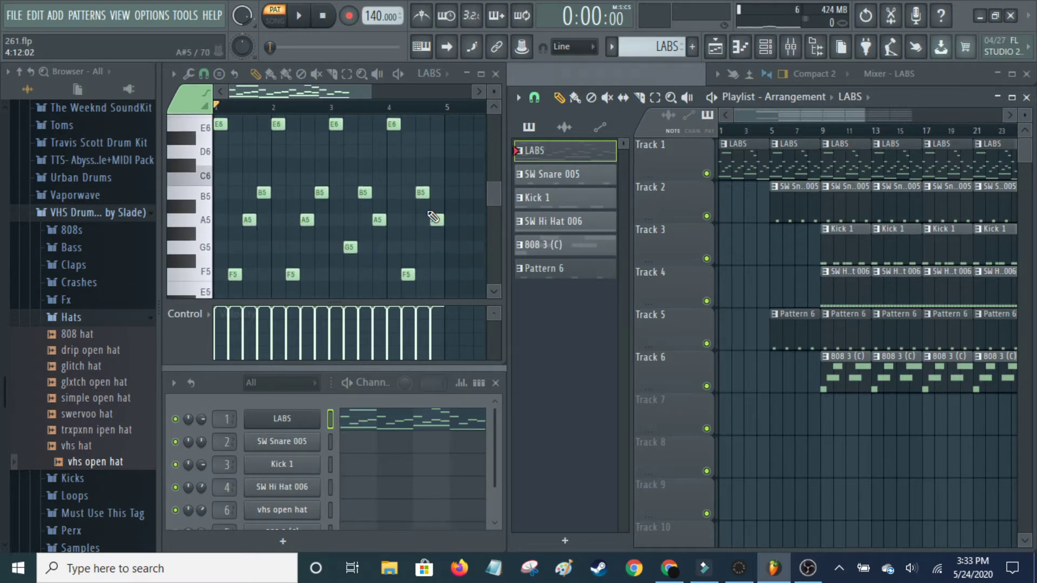
scroll(433, 217, up, 3)
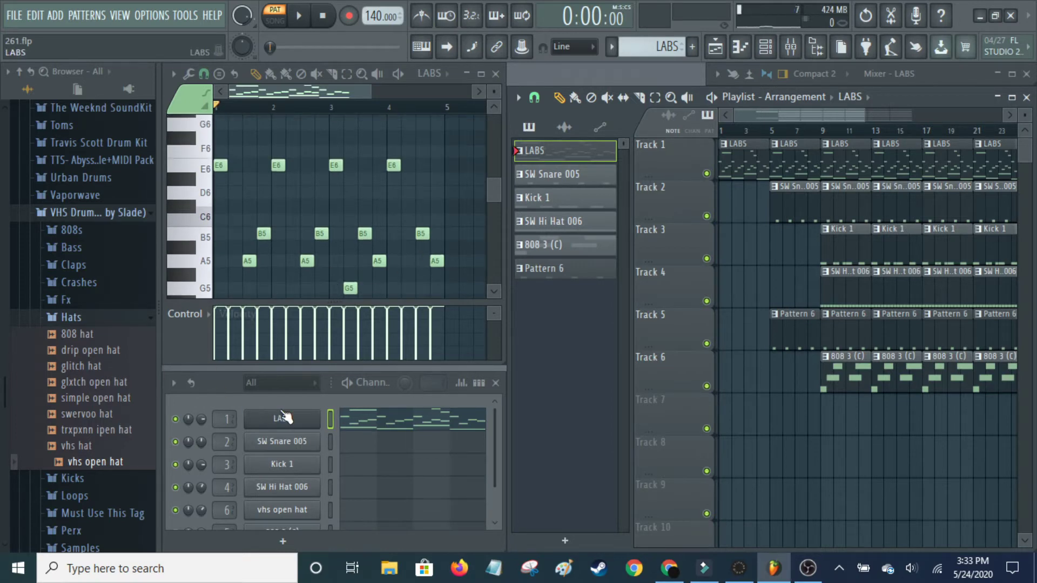
Check the preset loaded in the LABS instrument, and play the LABS pattern while viewing its notes across the octaves.
click(280, 417)
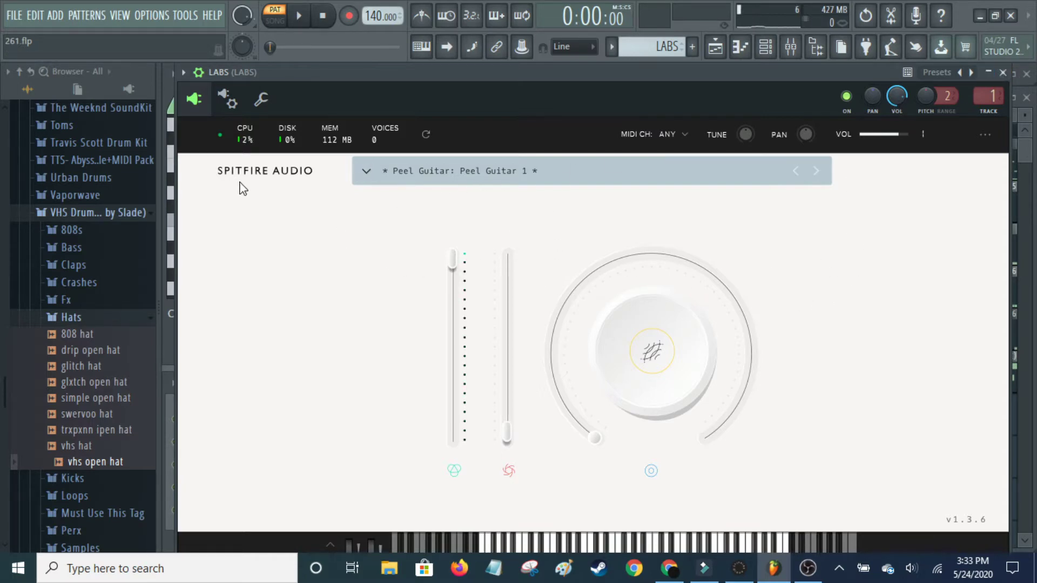
click(1003, 72)
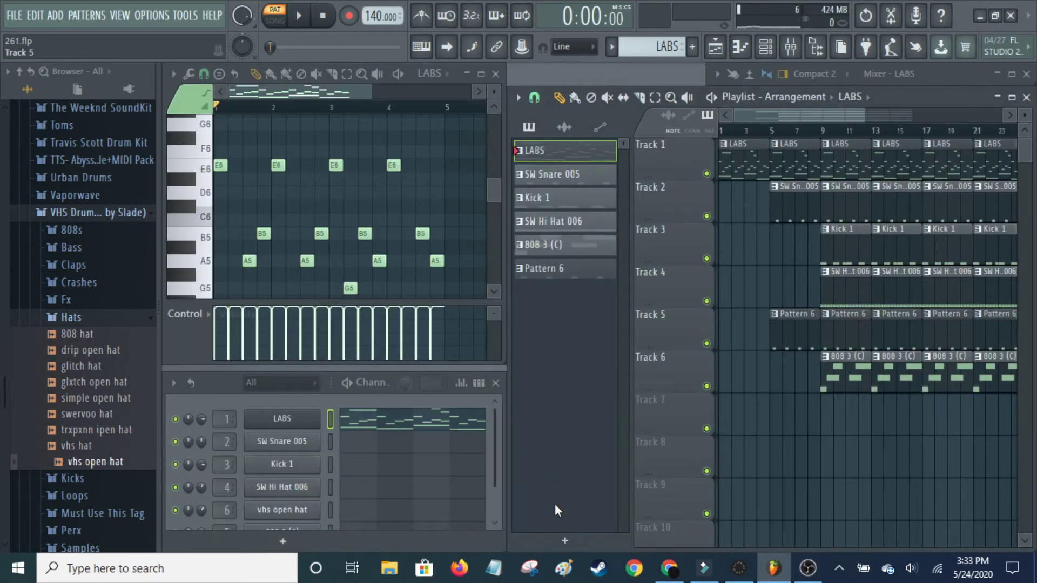
key(space)
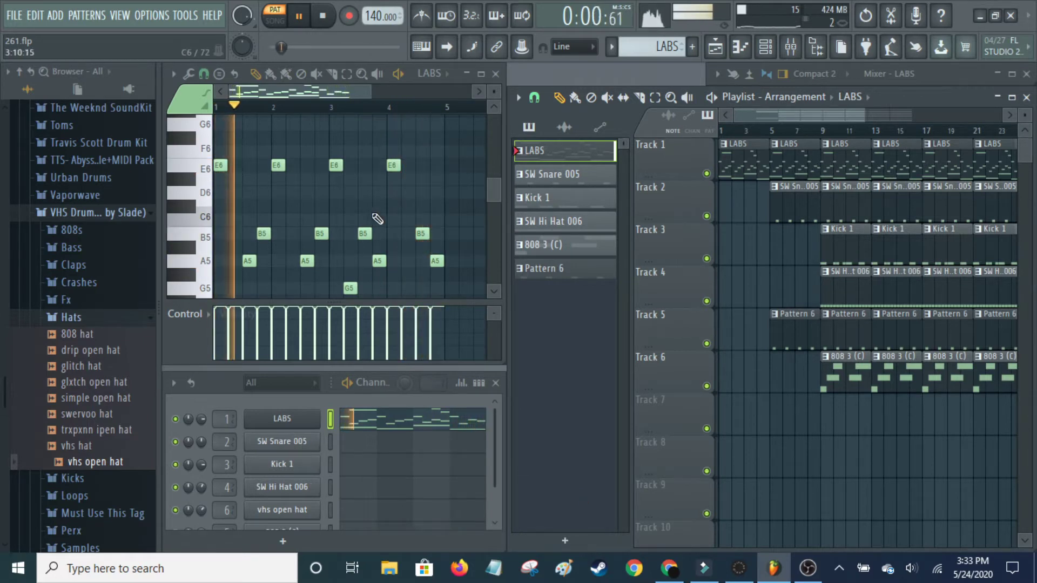
scroll(411, 192, down, 3)
scroll(411, 192, down, 3)
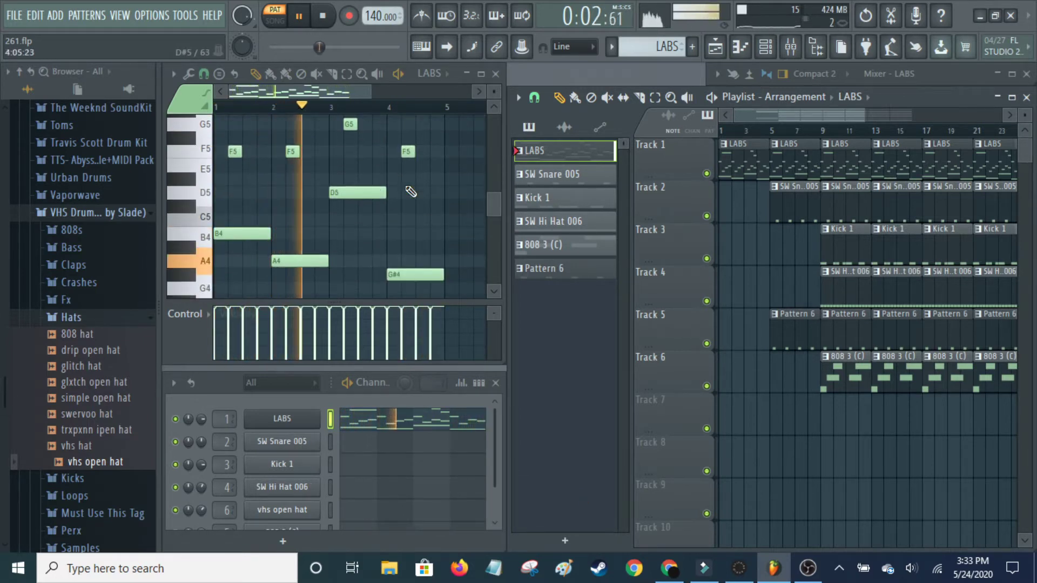
scroll(410, 192, up, 8)
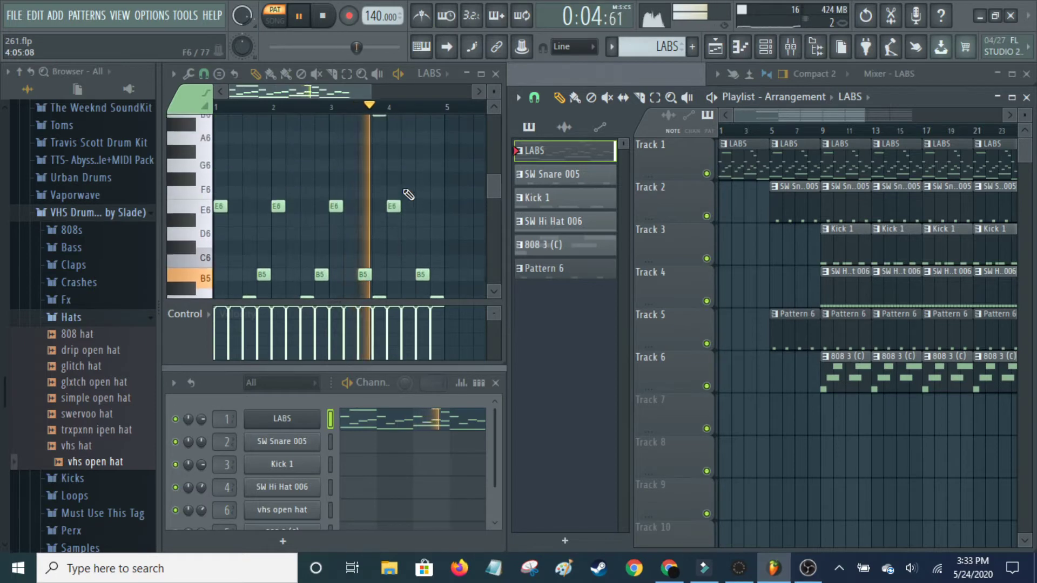
scroll(407, 200, down, 3)
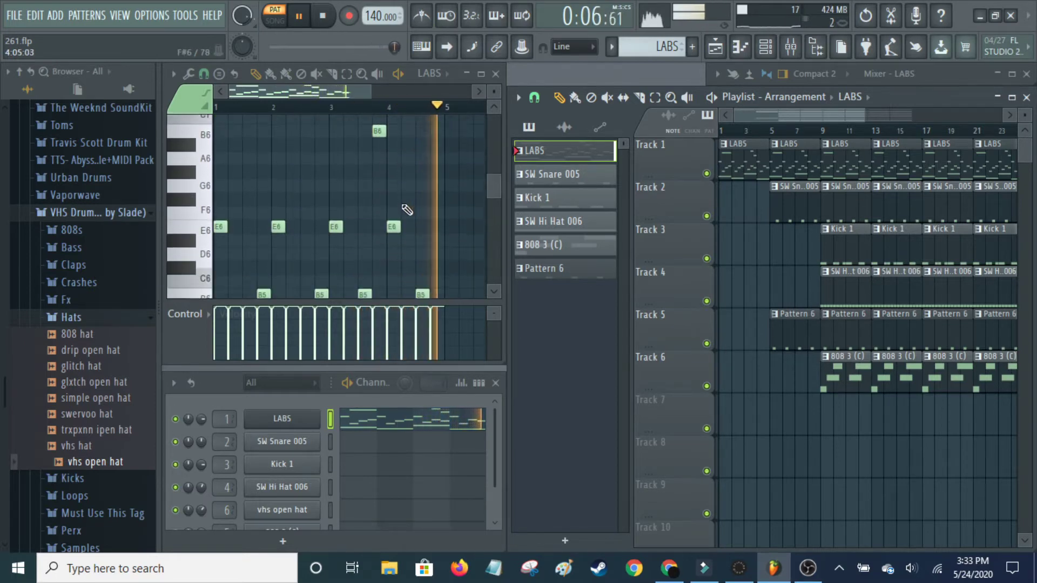
key(space)
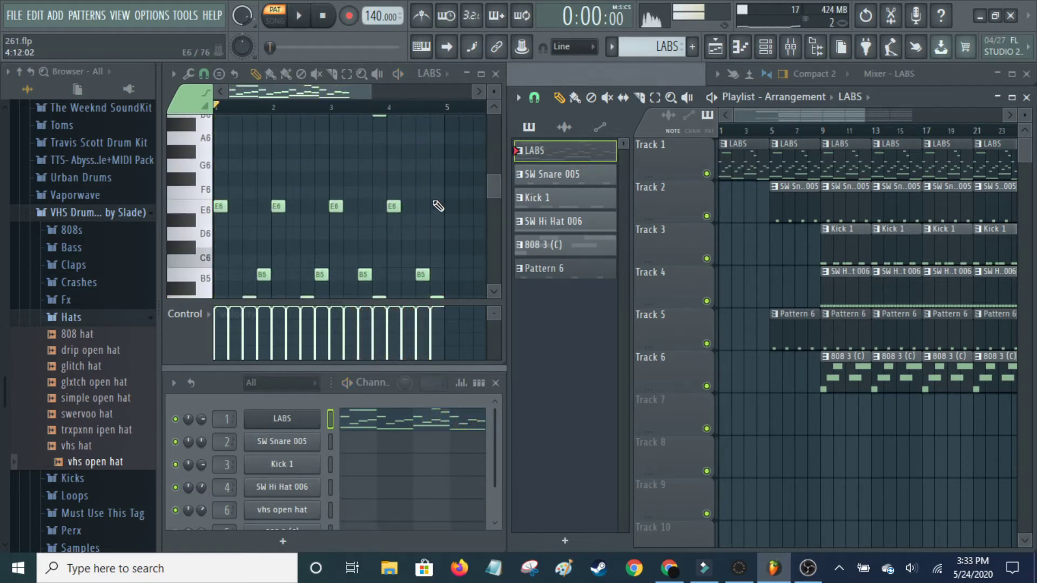
Select the SW Snare 005 pattern, examine its note placement in the piano roll and play it.
click(554, 183)
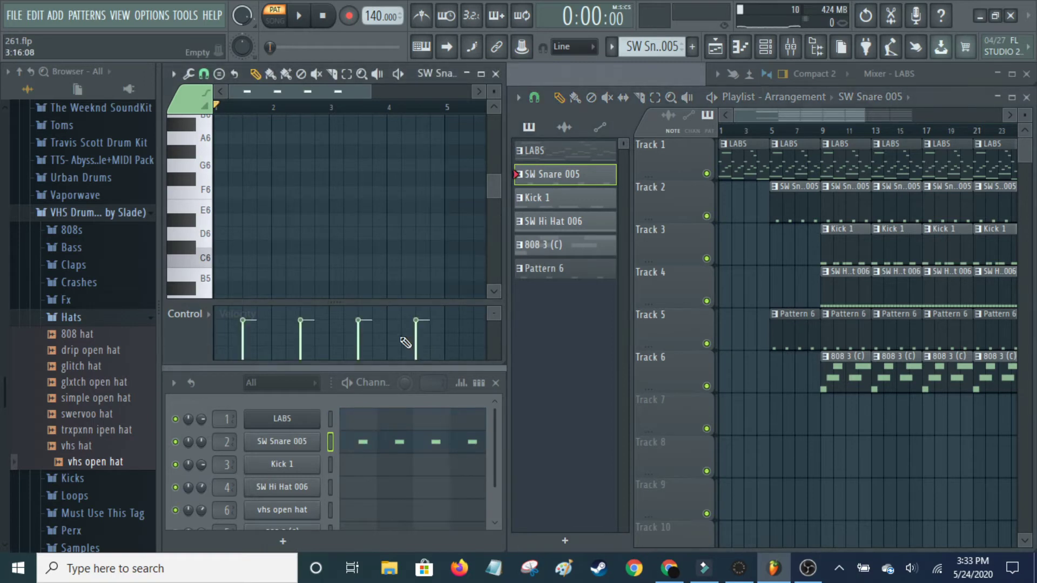
scroll(416, 228, down, 3)
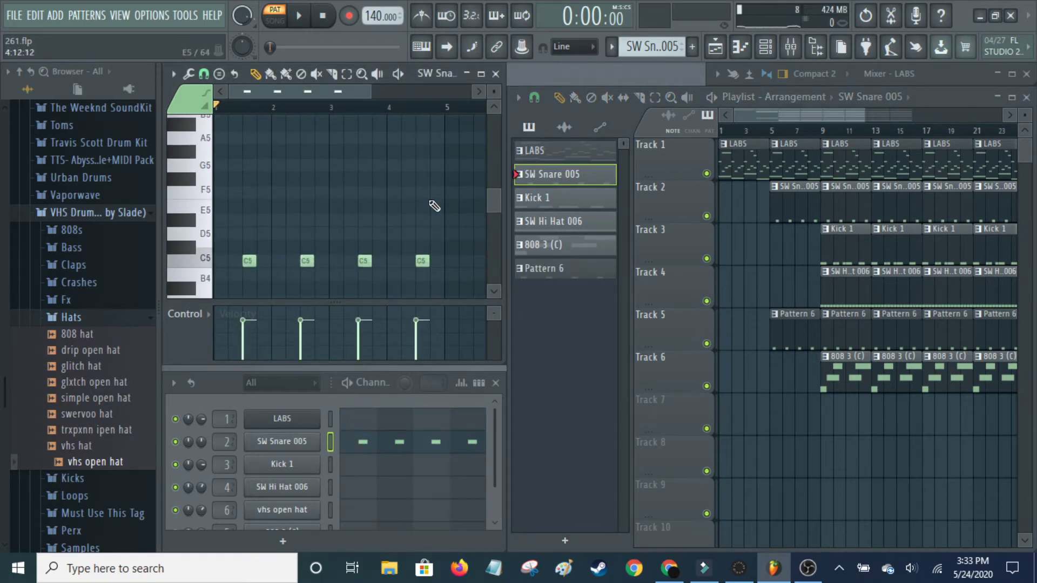
scroll(427, 199, down, 3)
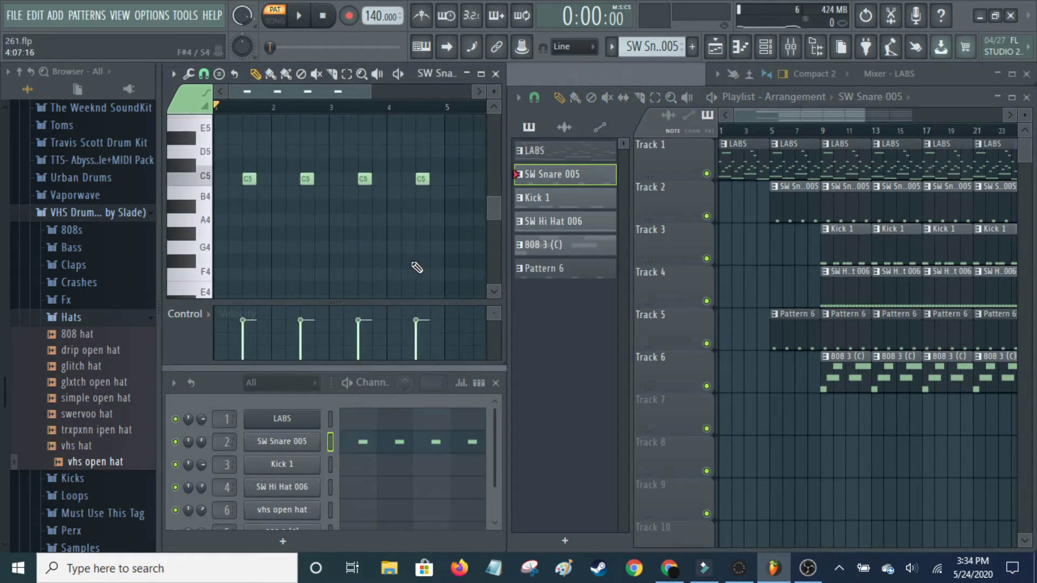
scroll(420, 271, up, 2)
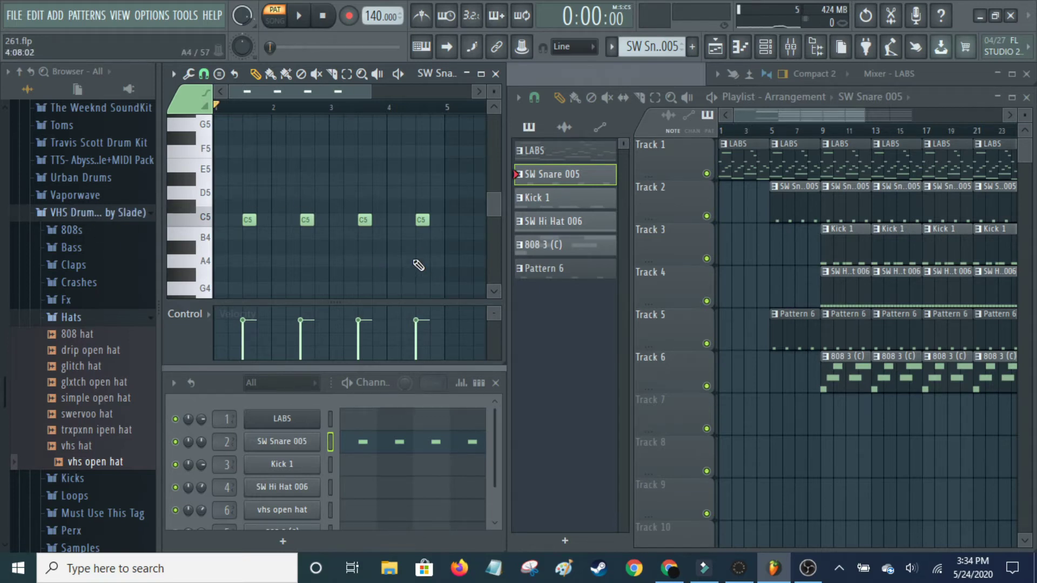
key(space)
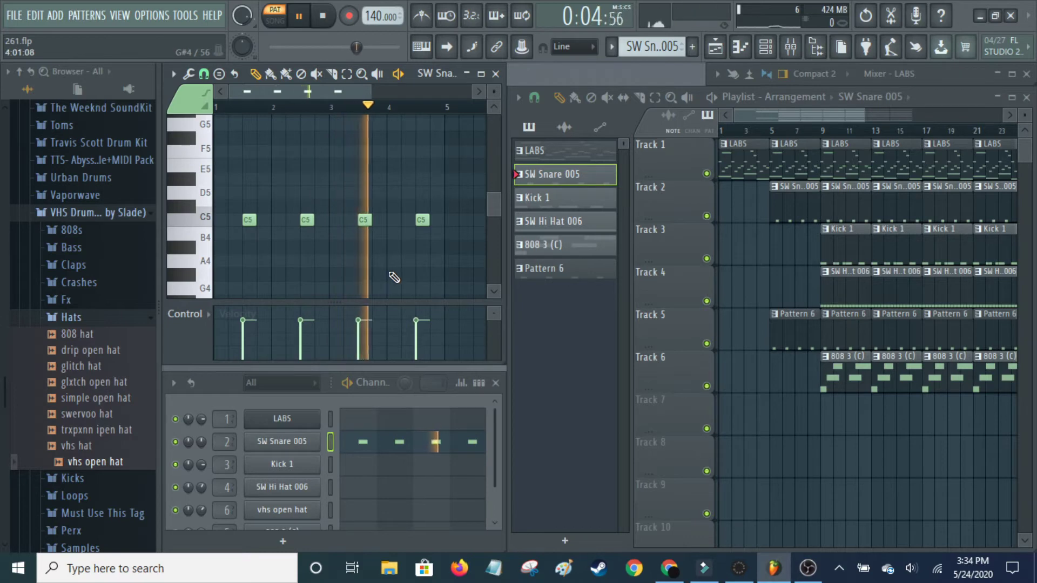
key(space)
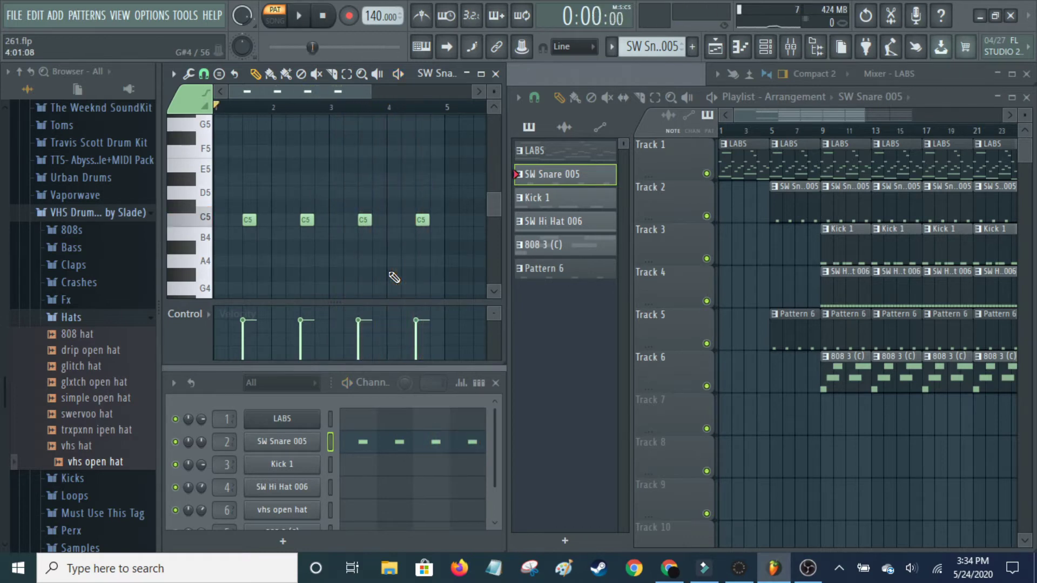
Show the Kick 1 pattern's notes in the piano roll and play the pattern.
click(551, 199)
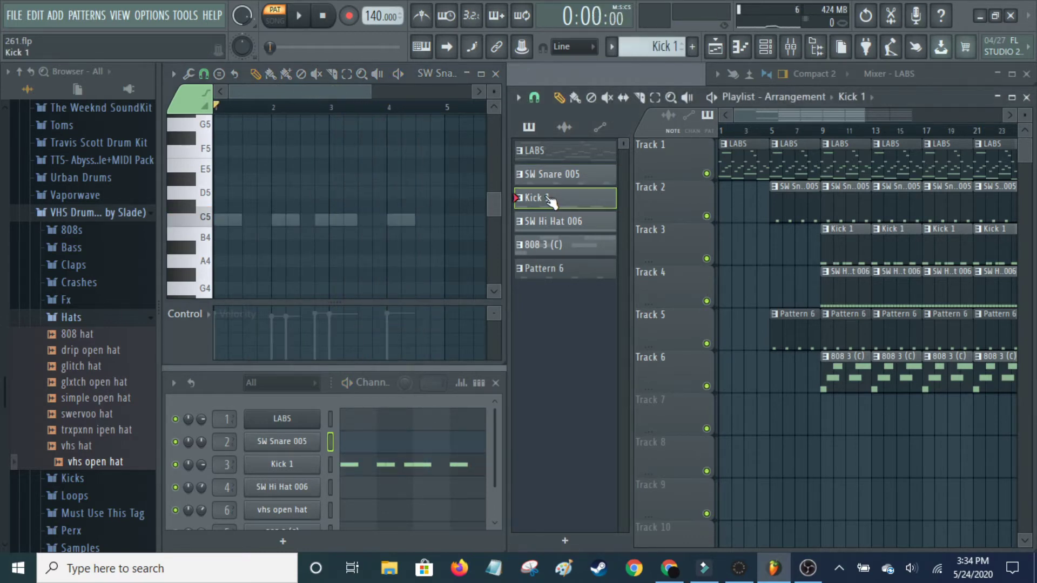
click(448, 468)
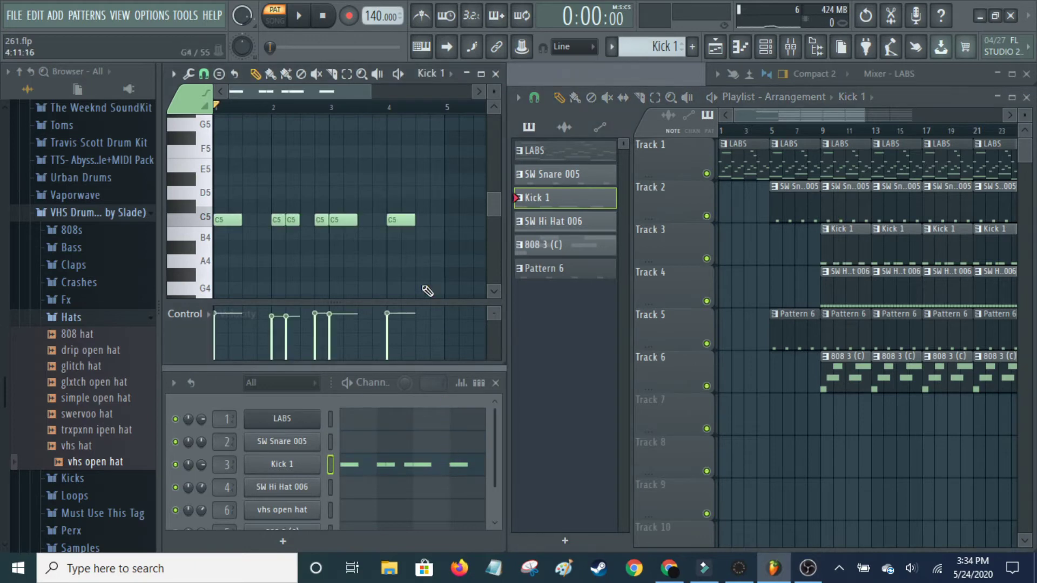
key(space)
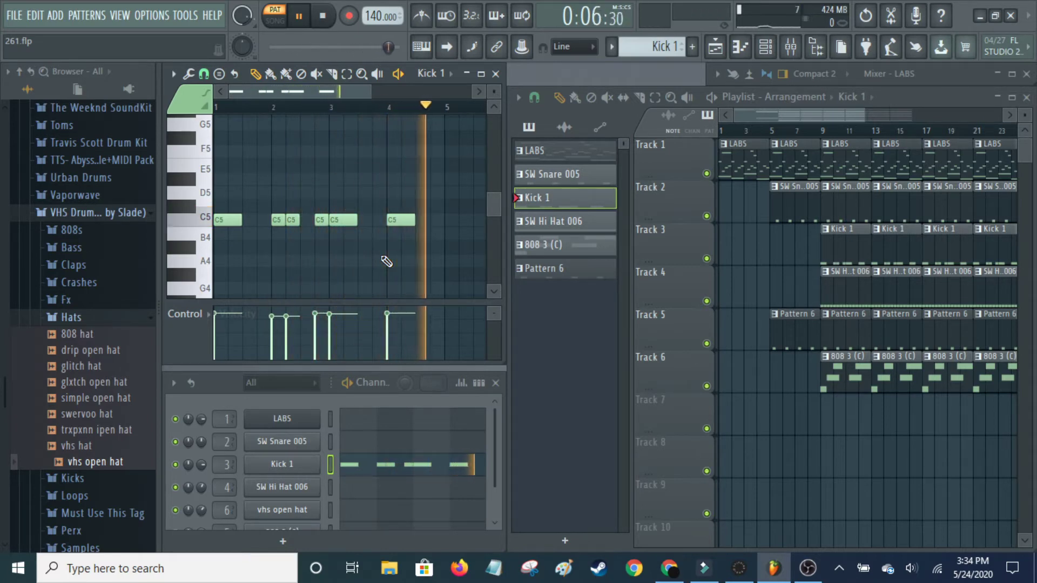
key(space)
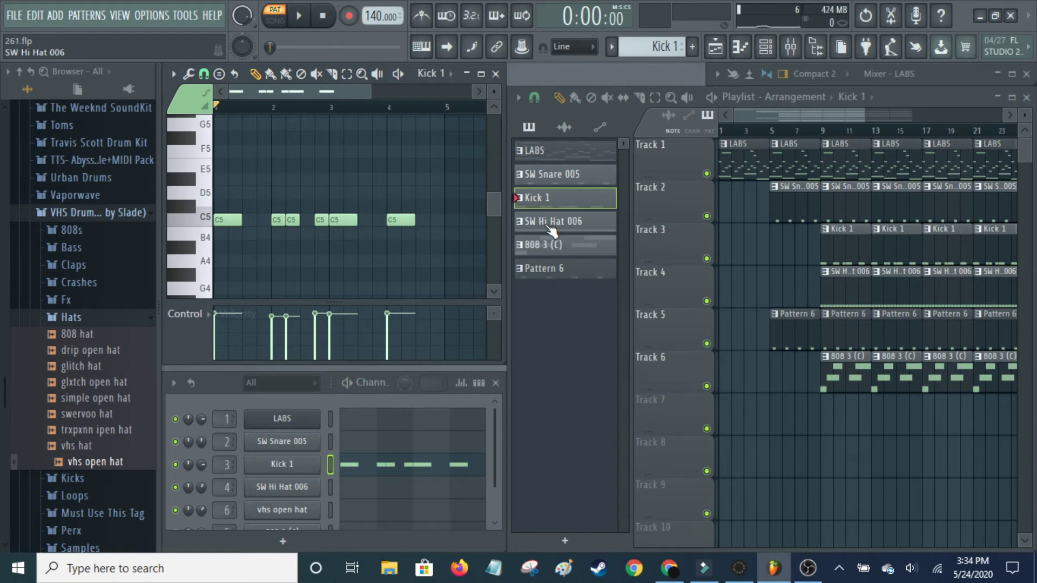
Show the SW Hi Hat 006 pattern's notes in the piano roll and play the pattern.
click(551, 229)
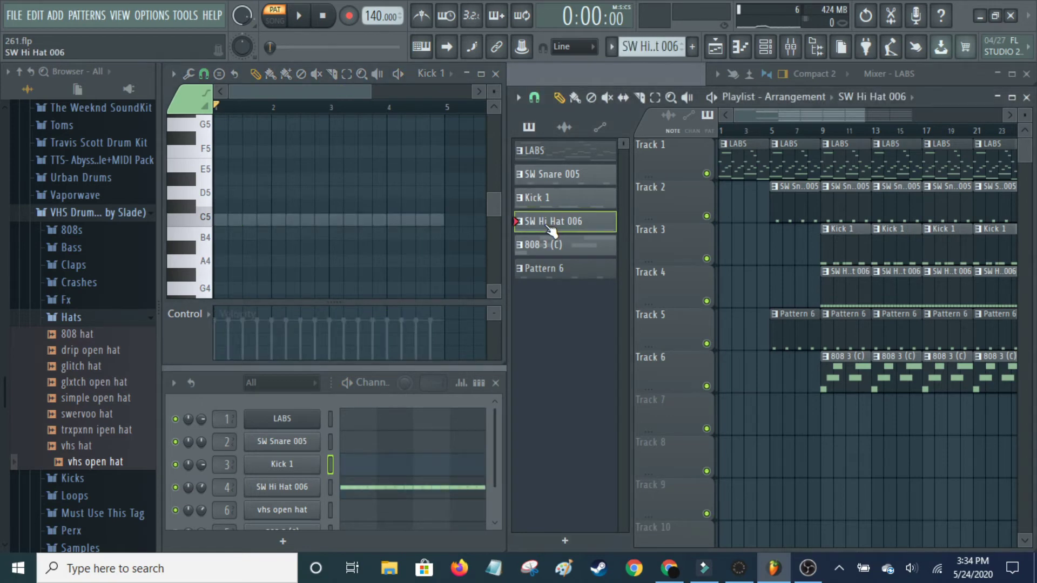
click(451, 493)
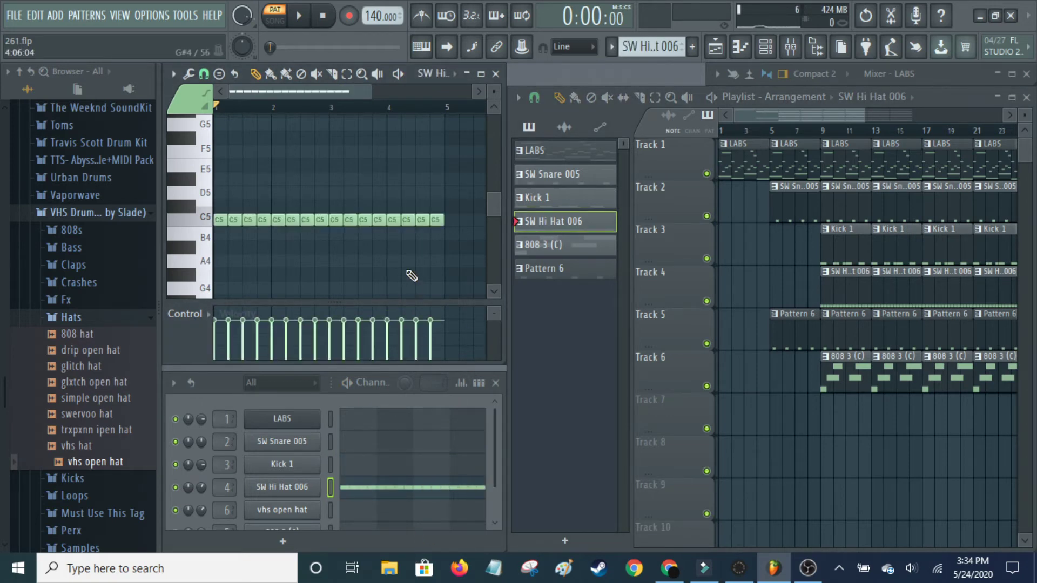
key(space)
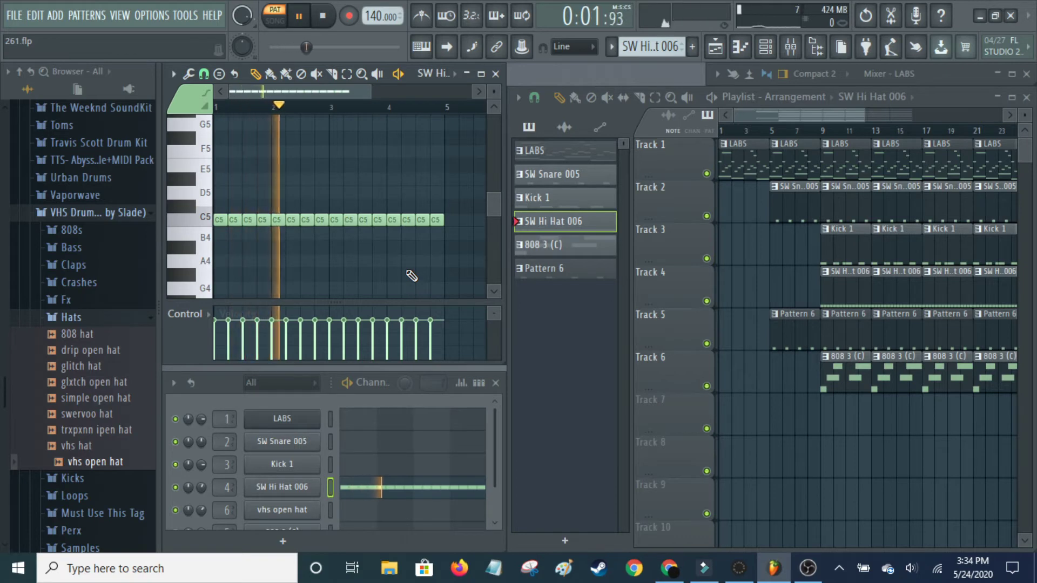
key(space)
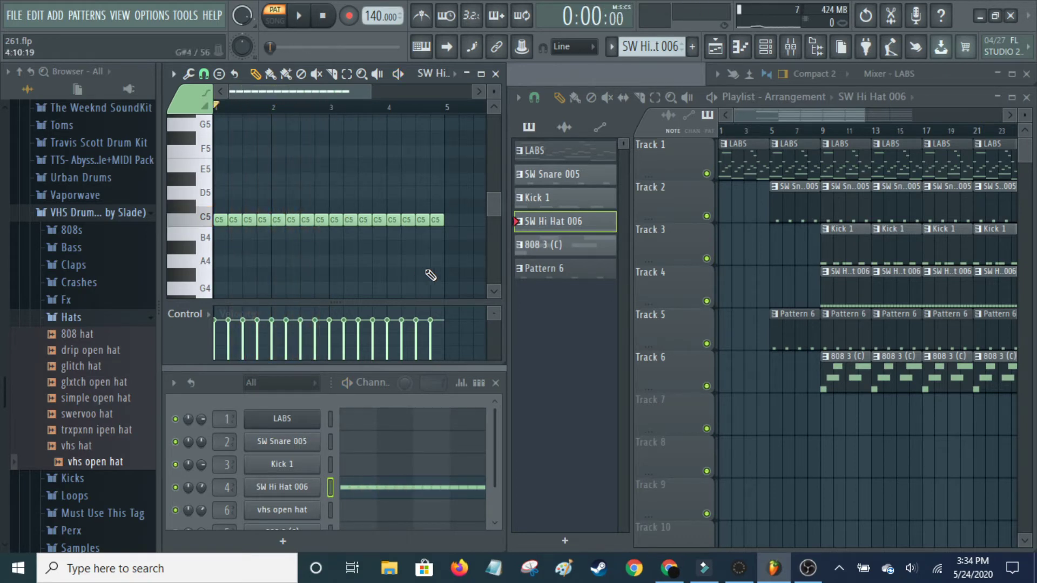
Show Pattern 6's vhs open hat notes in the piano roll and play the pattern.
click(568, 272)
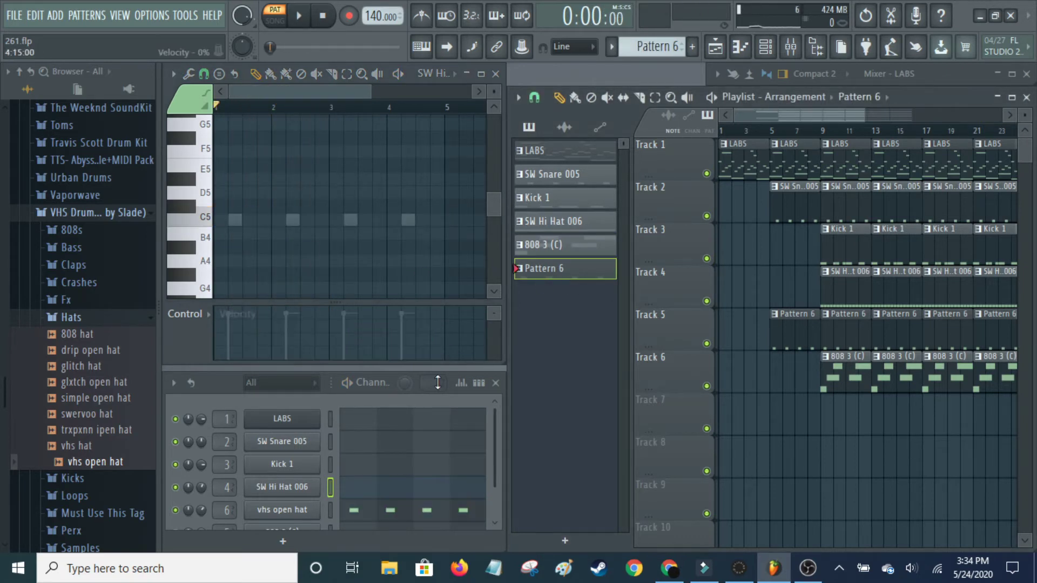
click(422, 517)
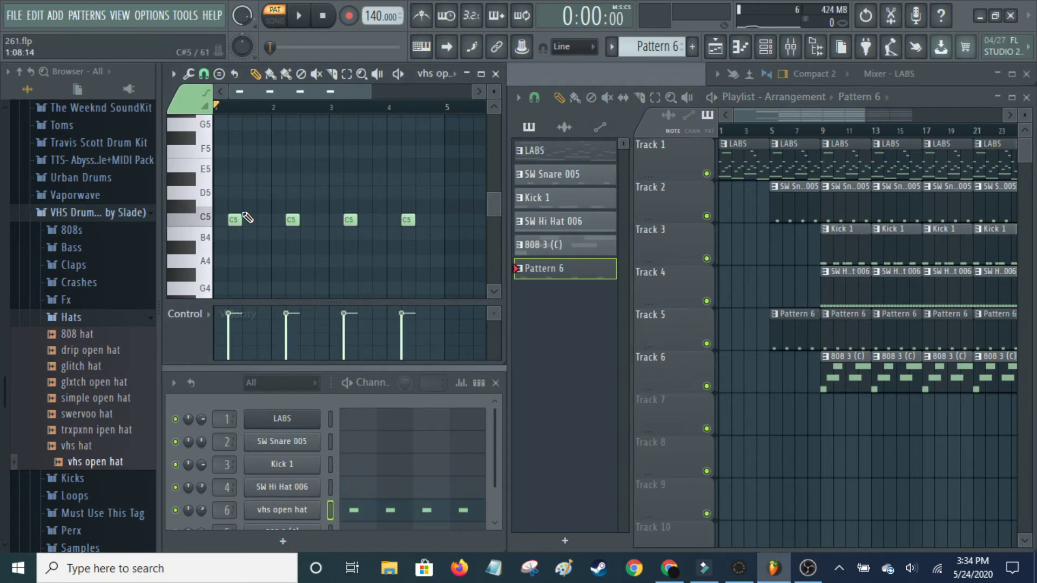
key(space)
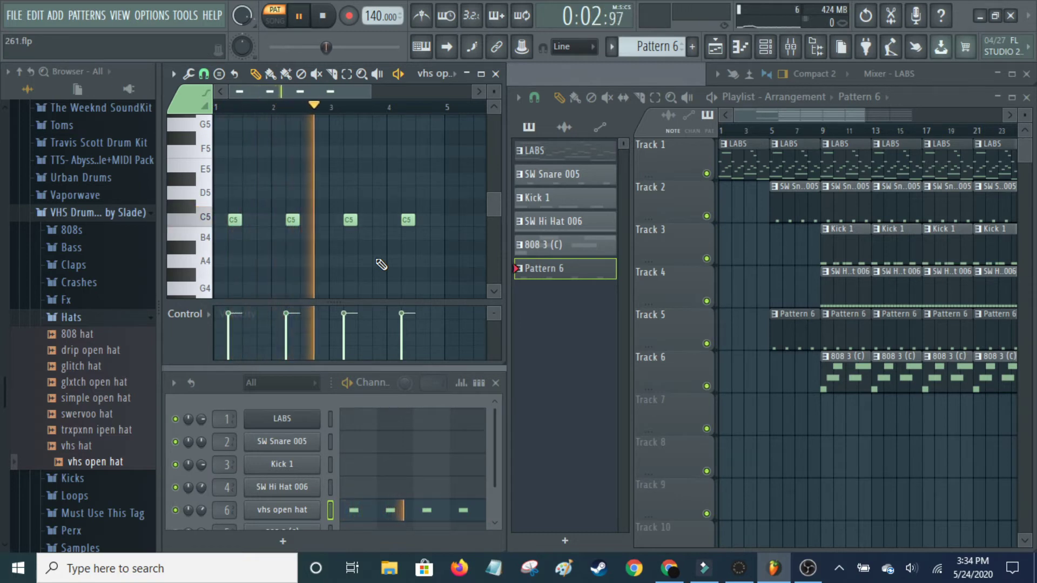
key(space)
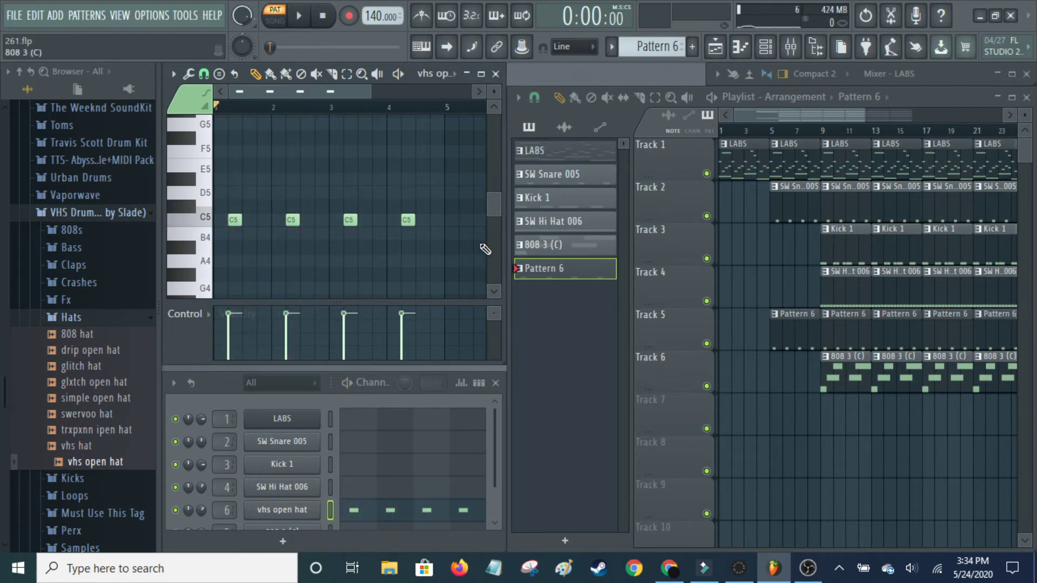
Show the 808 3 (C) pattern's notes in the piano roll and play the pattern.
click(590, 250)
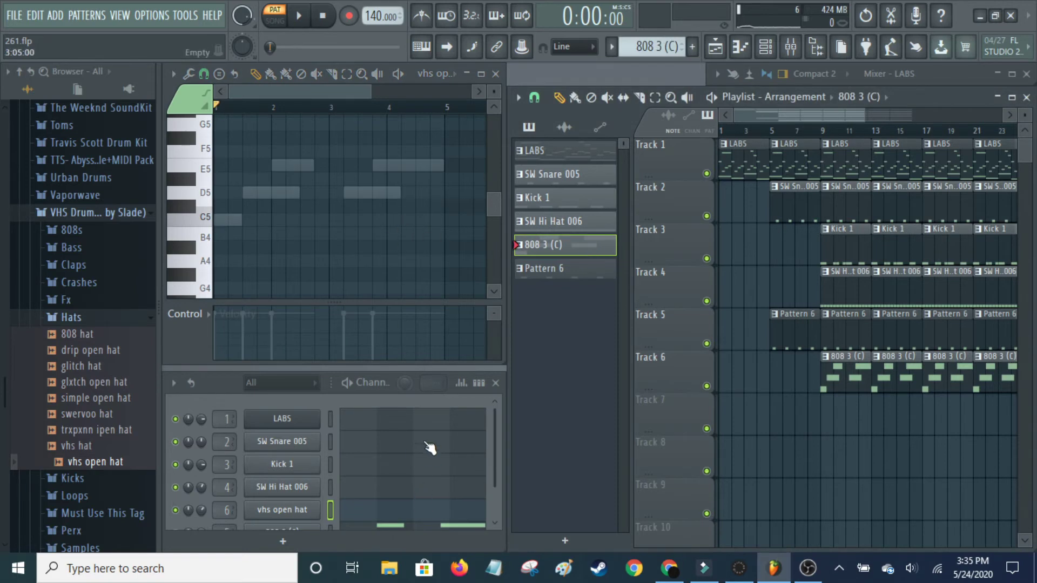
scroll(432, 475, down, 1)
click(448, 513)
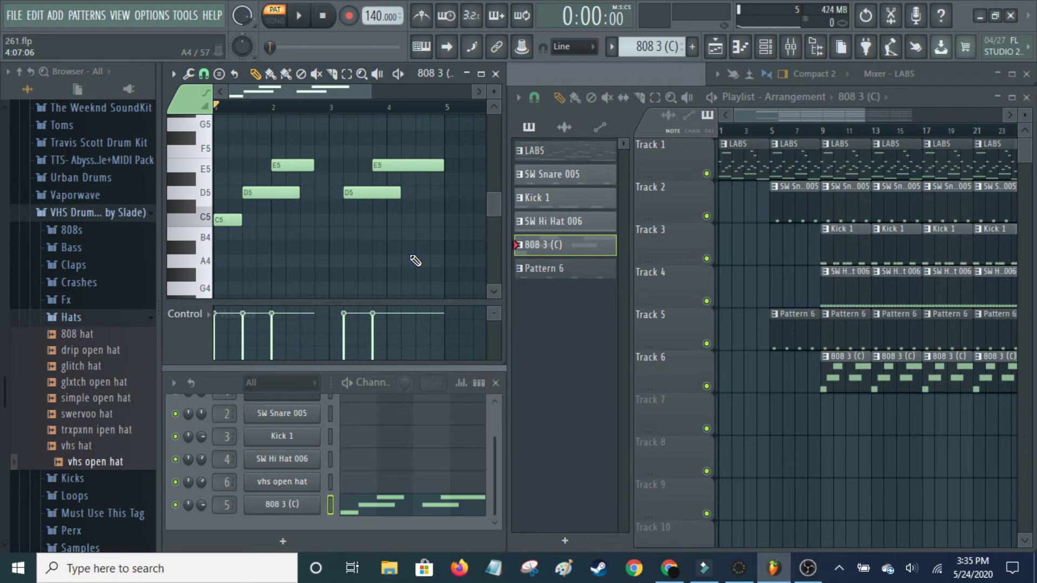
key(space)
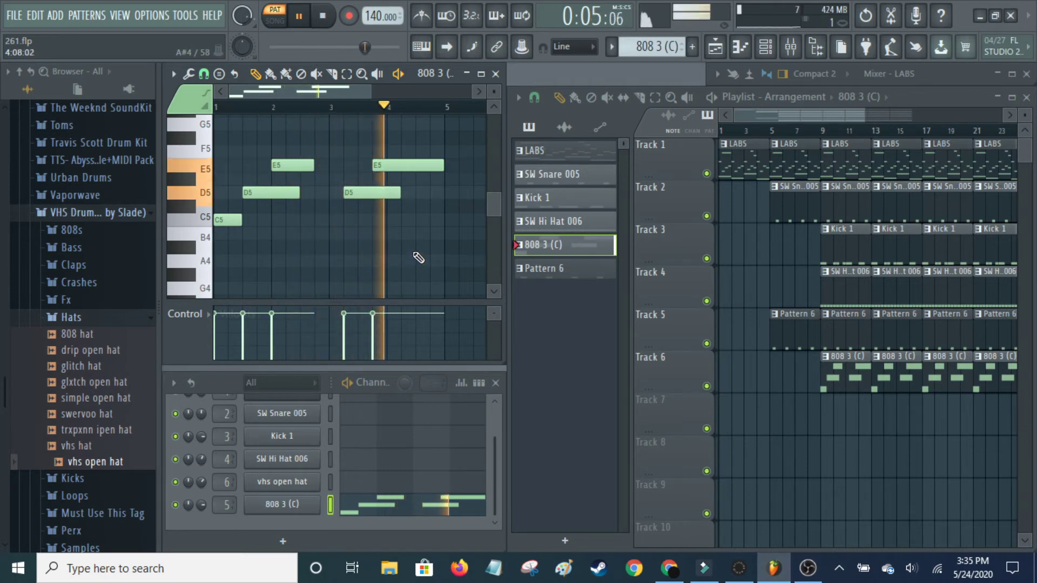
key(space)
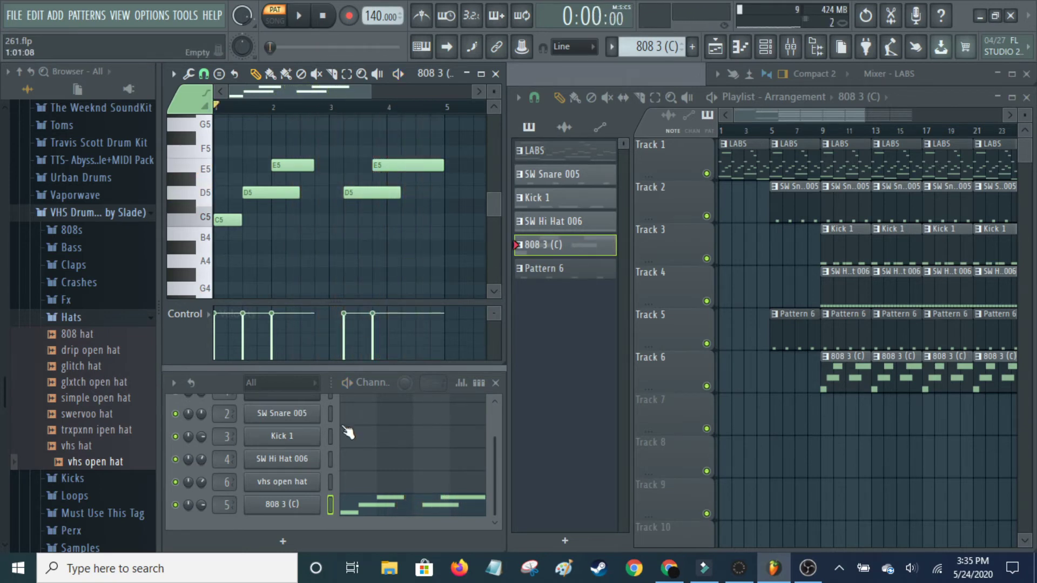
Examine the 808 3 (C) channel's sample, volume envelope and polyphony settings, including Porta and Mono, and close its settings.
click(302, 512)
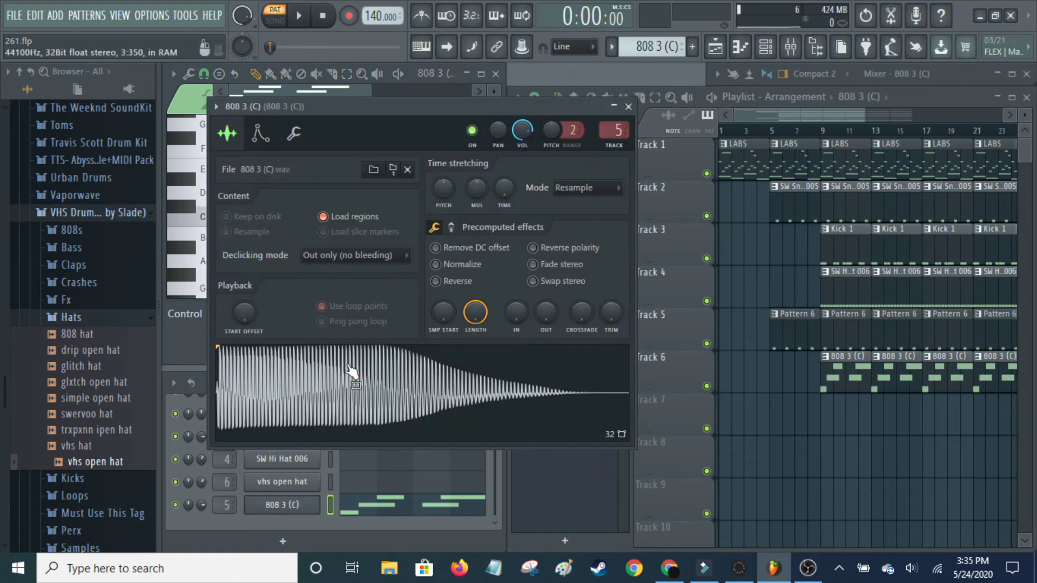
click(261, 141)
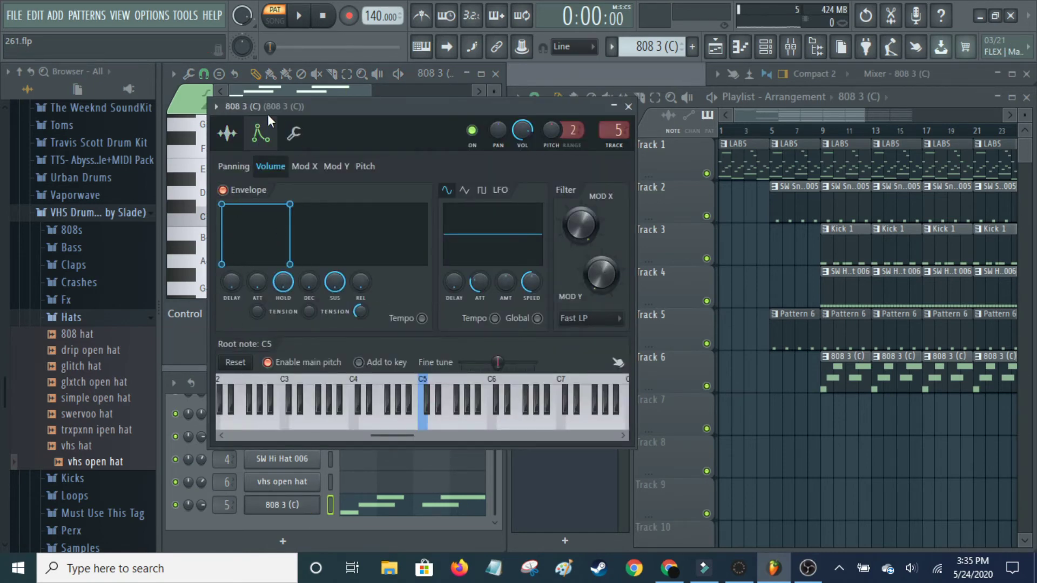
click(294, 133)
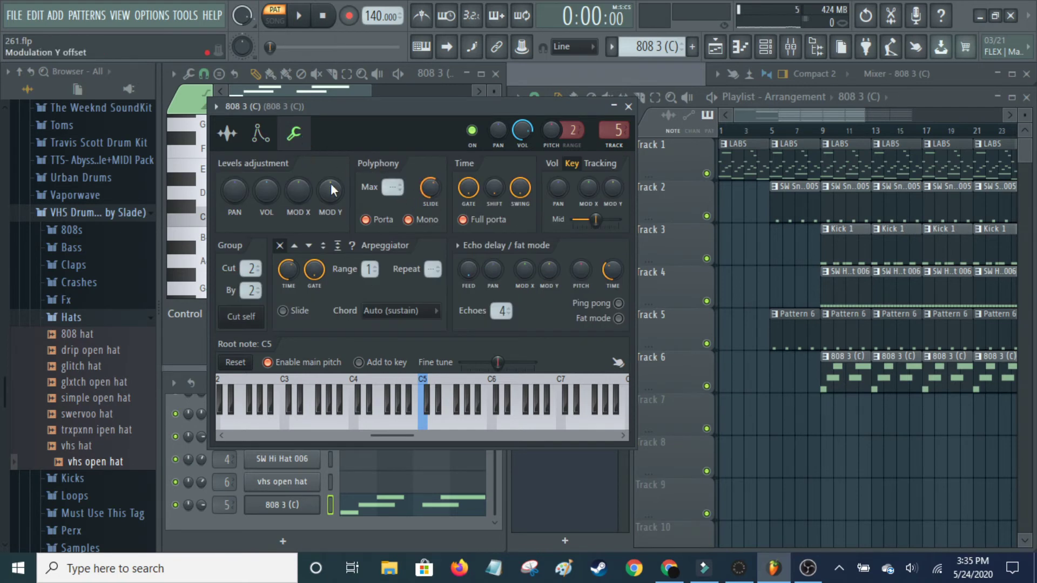
click(227, 133)
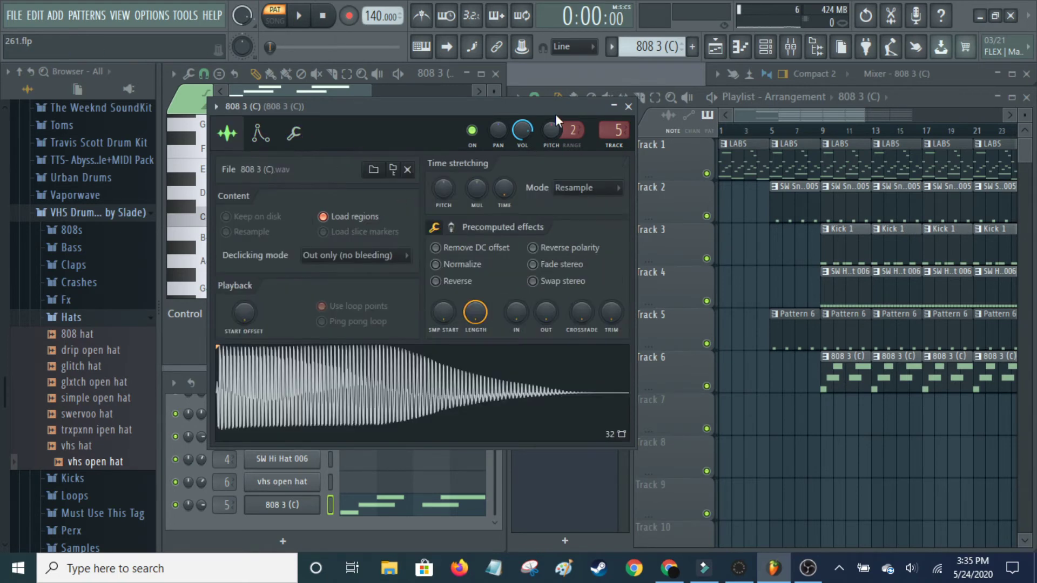
click(627, 107)
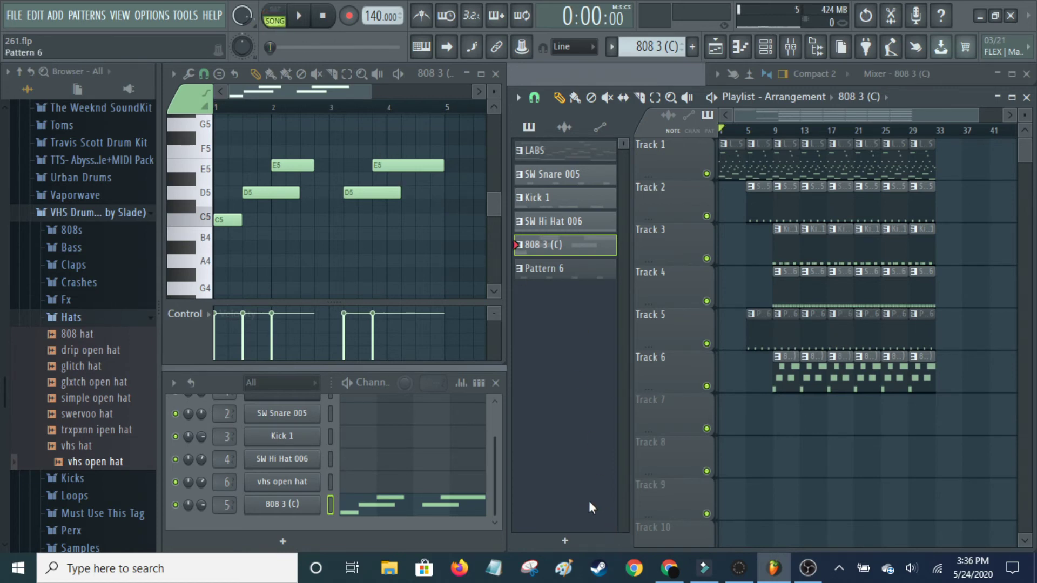
Play the full arrangement from the beginning in song mode.
key(space)
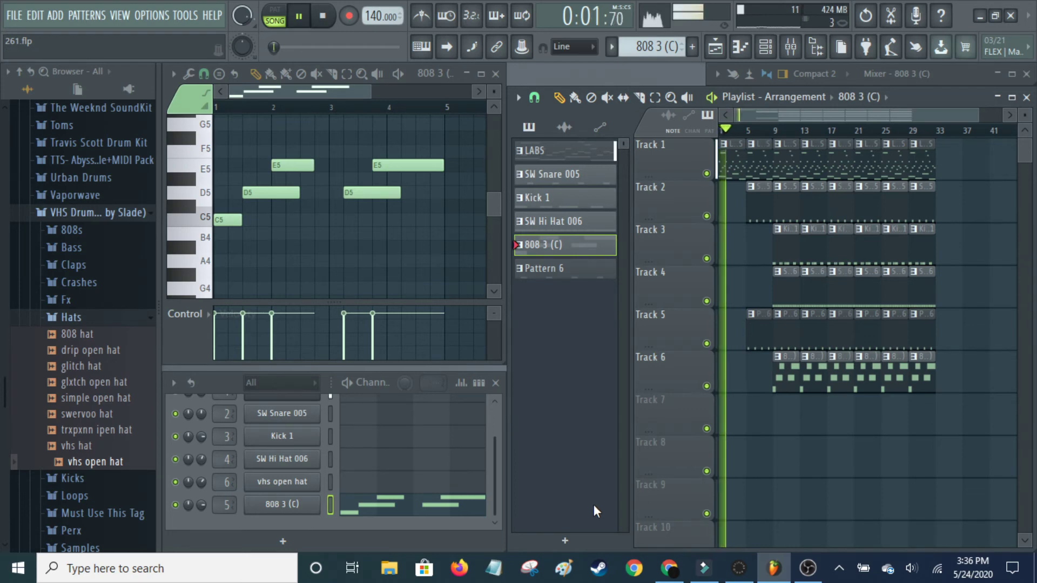